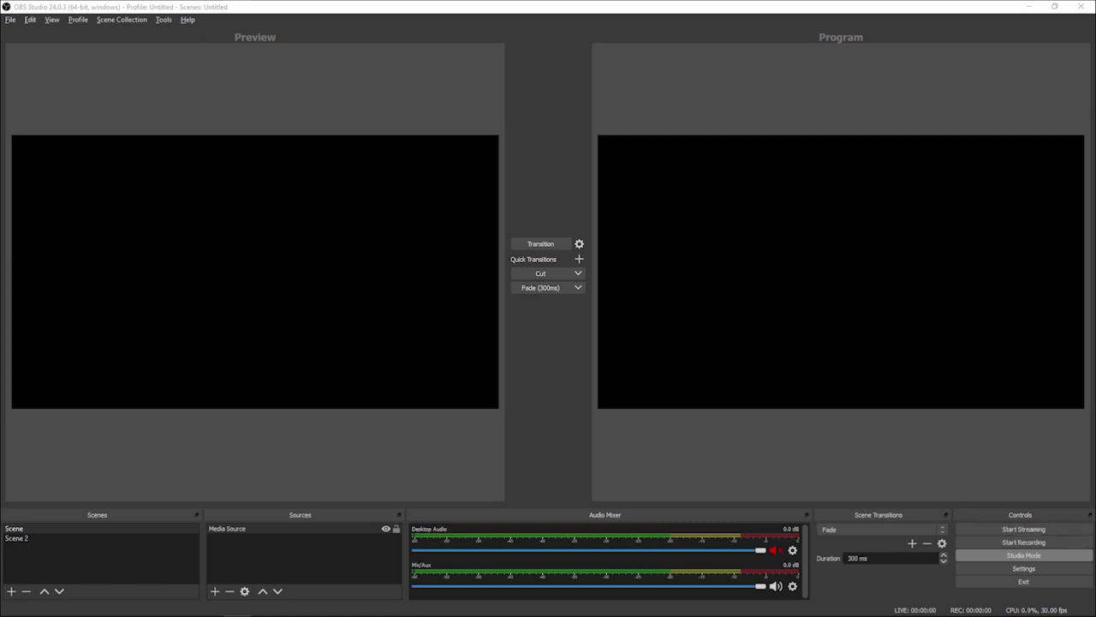
Switch Studio Mode off and on again
click(1024, 555)
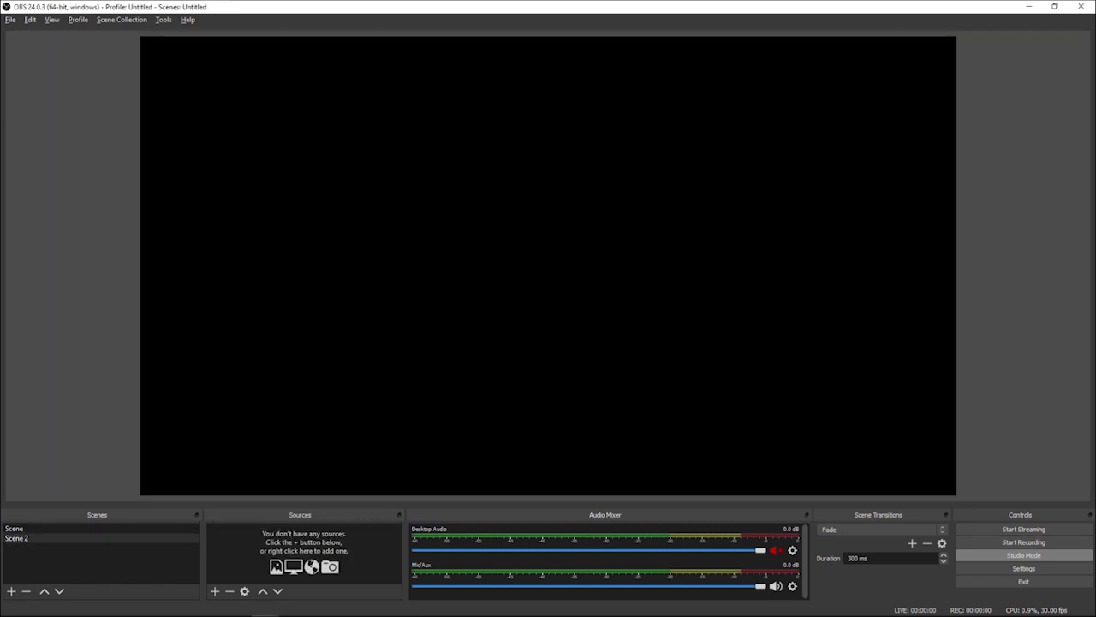
click(1023, 555)
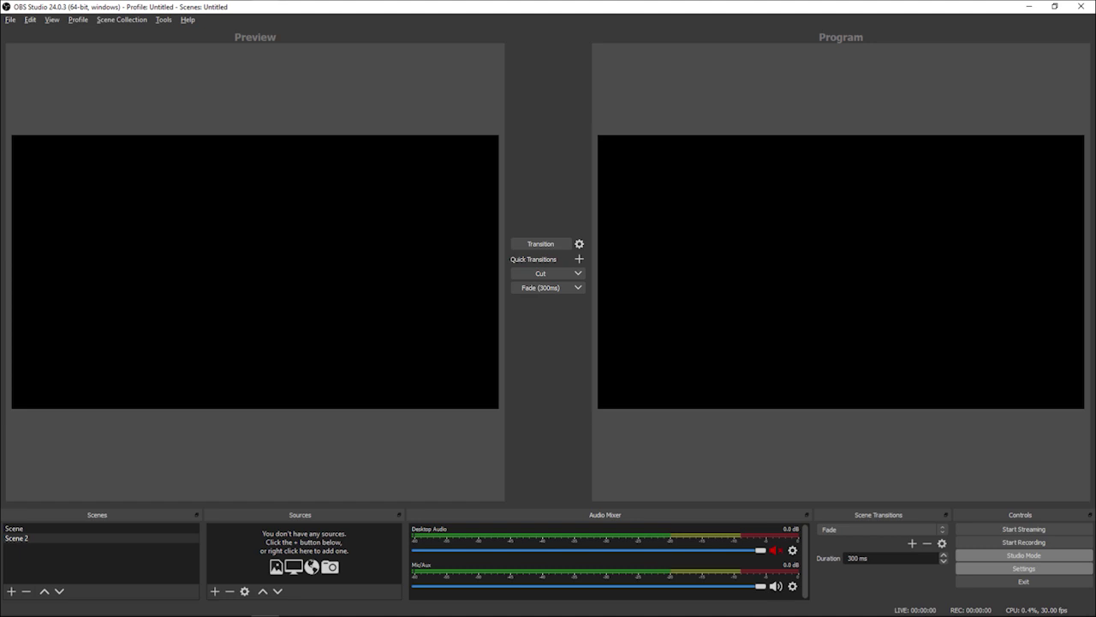
Open the stream settings and keep the Custom service with Use authentication enabled
click(1024, 568)
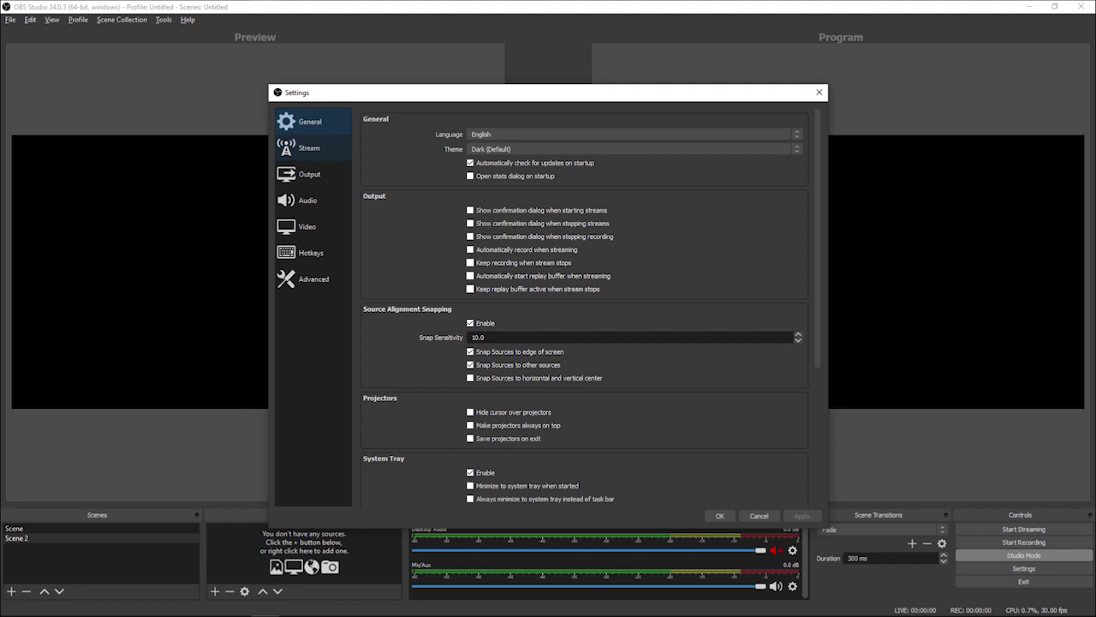
click(309, 147)
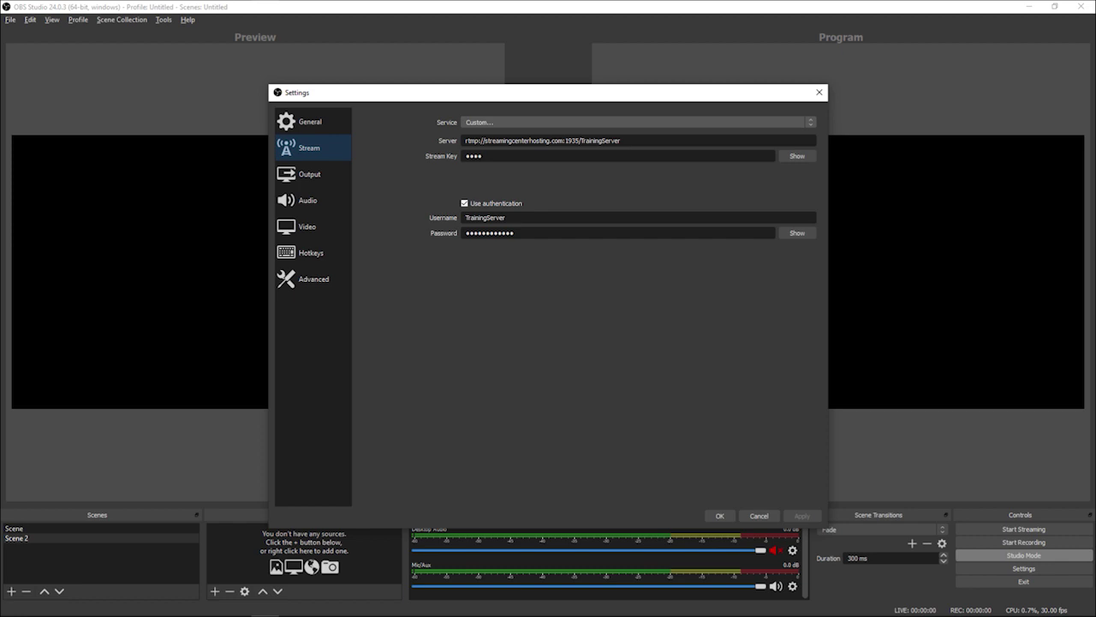
click(638, 122)
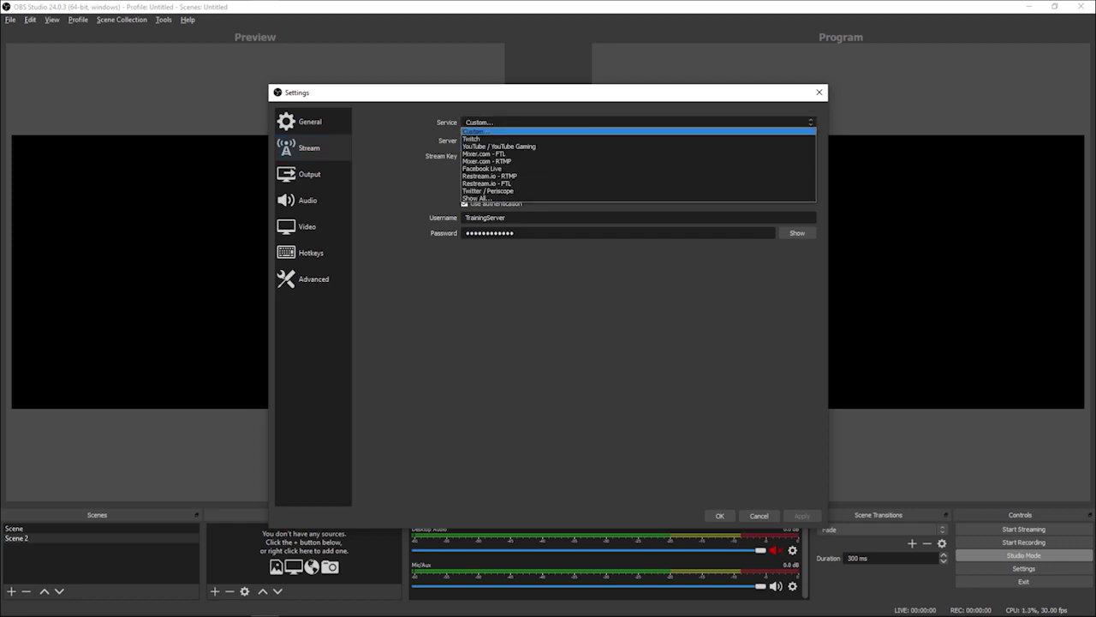
key(Escape)
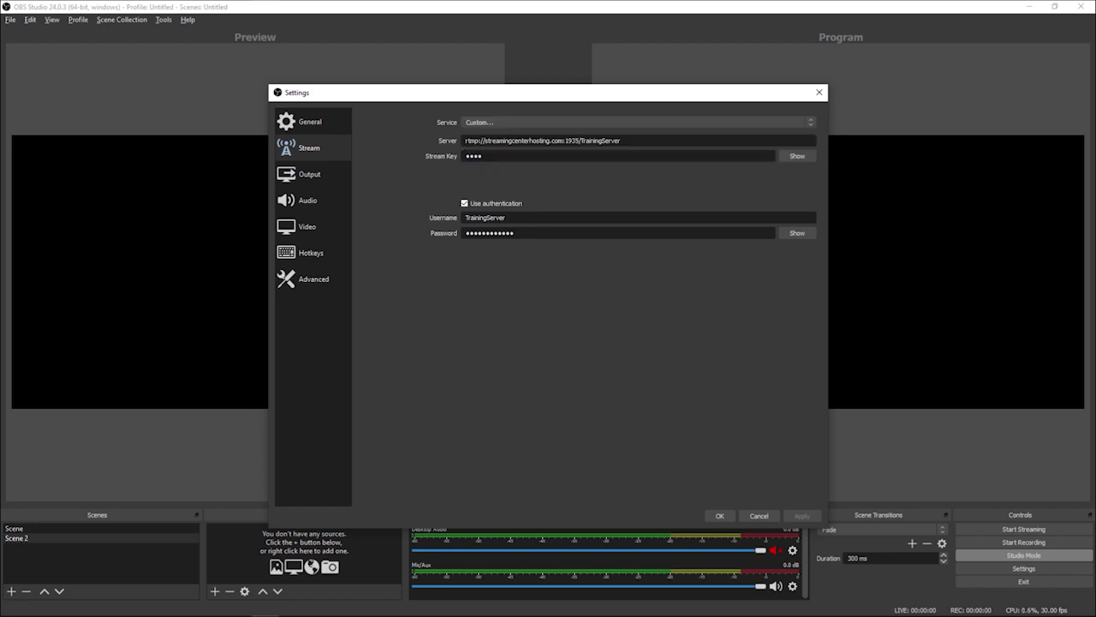
click(464, 203)
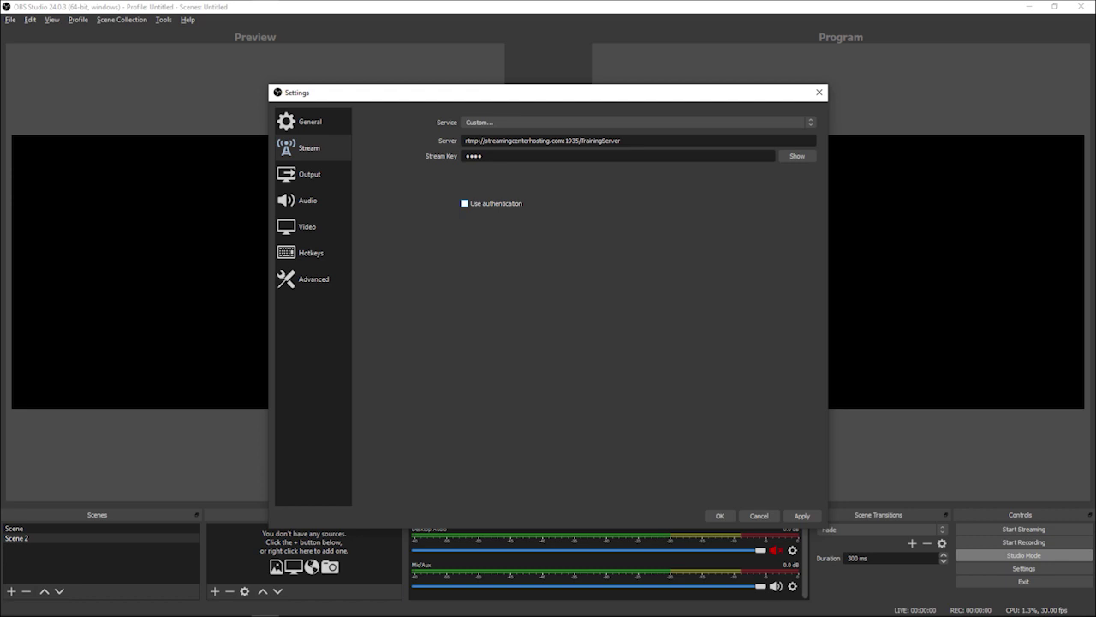
key(space)
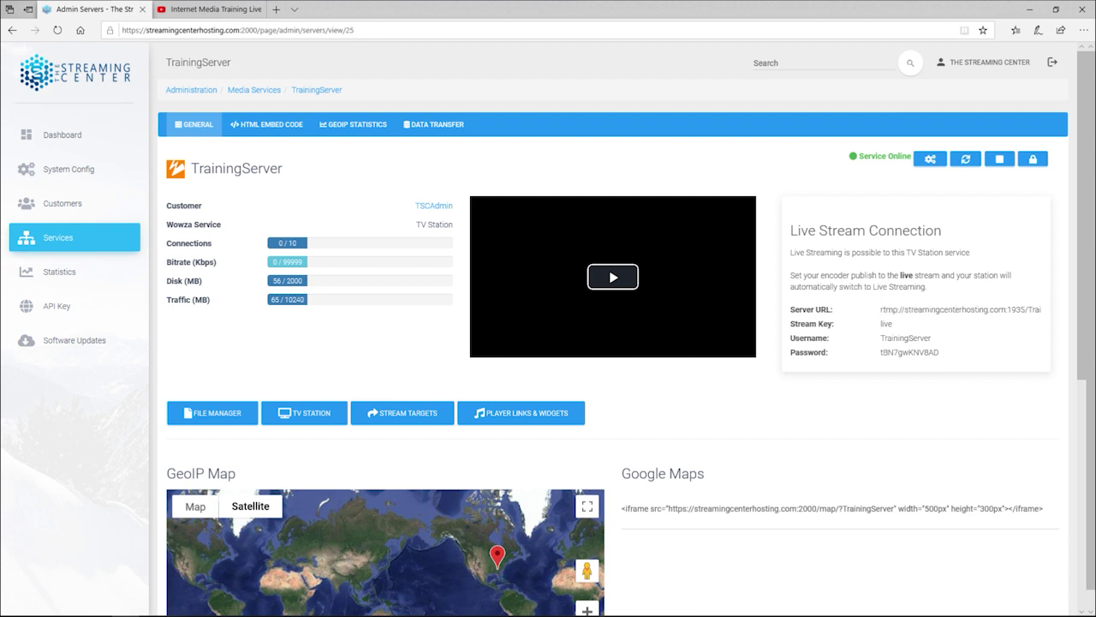
Copy the Server URL from TrainingServer's Live Stream Connection details in the browser into the Server field of the OBS stream settings
drag(881, 309, 1046, 309)
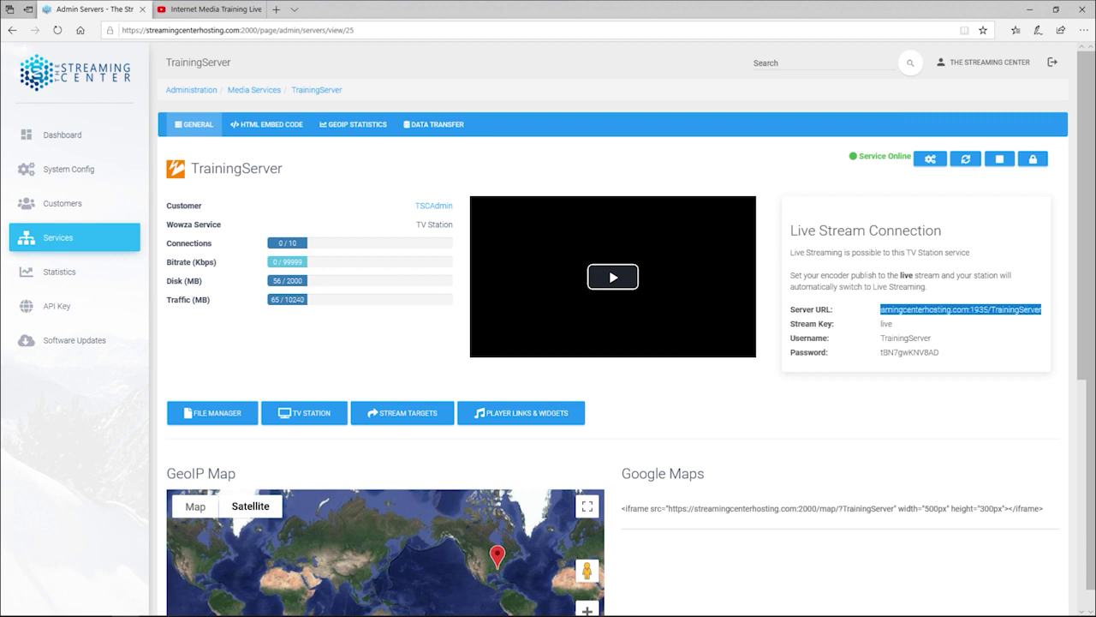
right_click(1026, 311)
click(1040, 318)
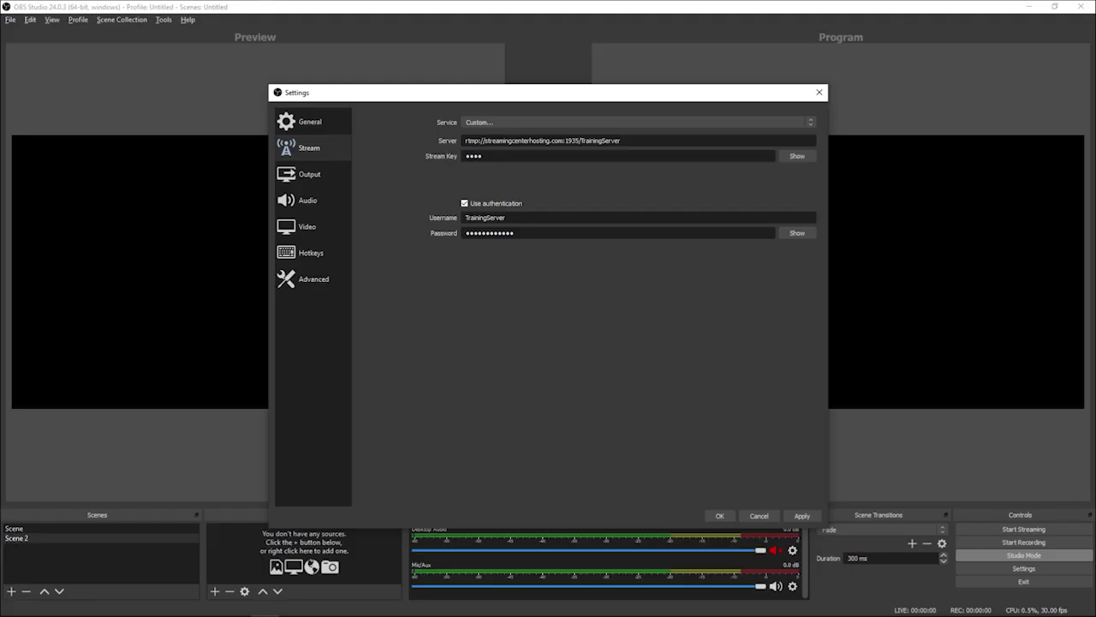
key(shift+Home)
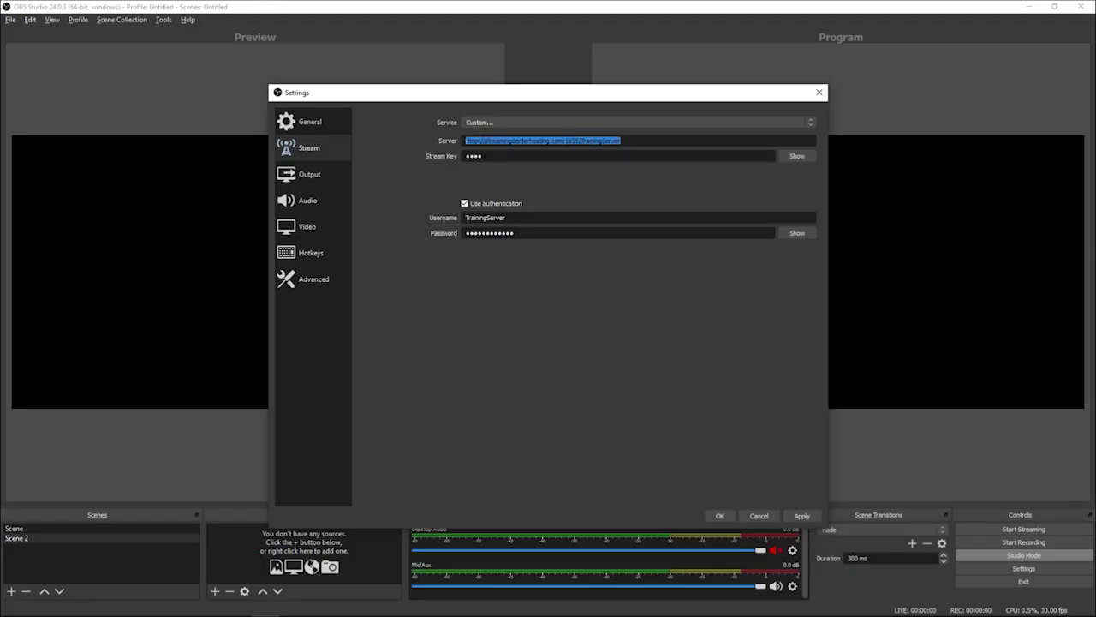
key(End)
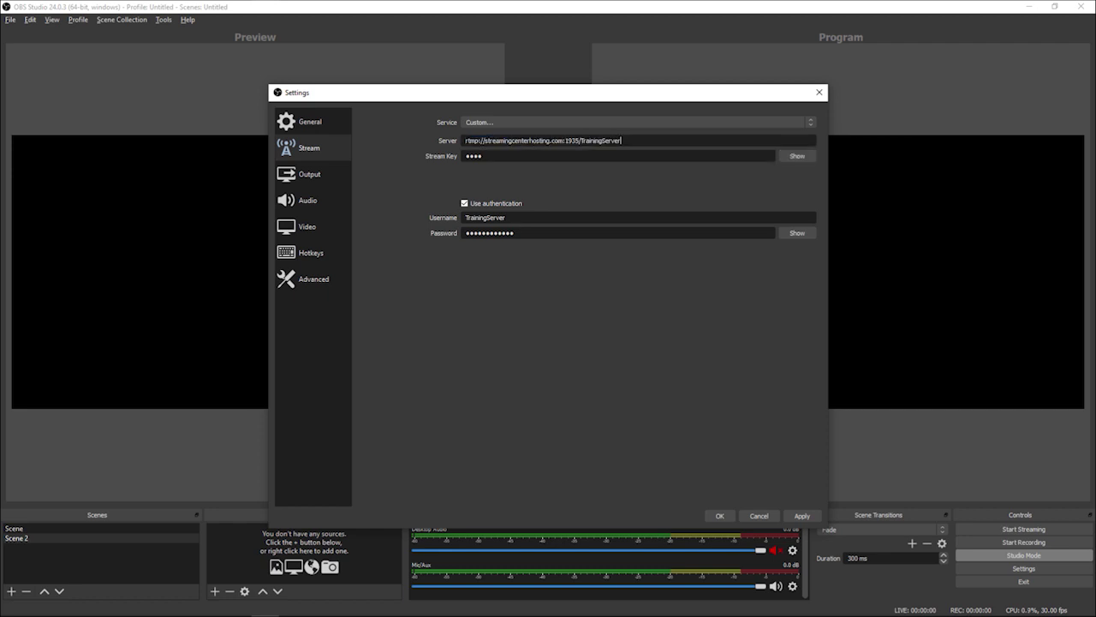
Copy the stream key from TrainingServer's connection details in the browser into the OBS Stream Key field and check it unmasked
key(alt+Tab)
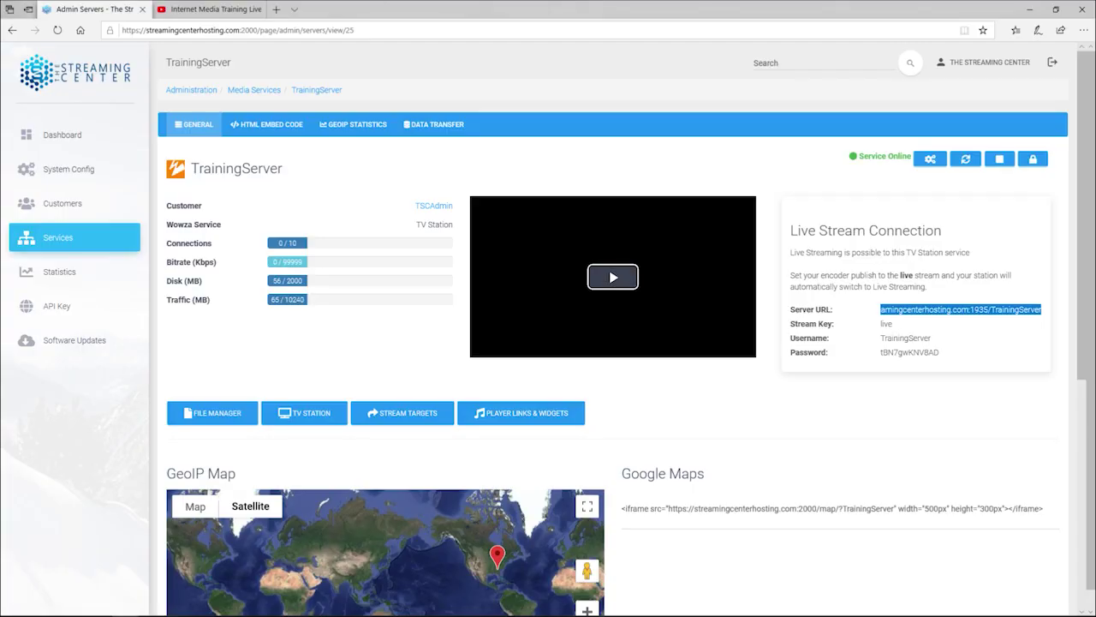
double_click(886, 324)
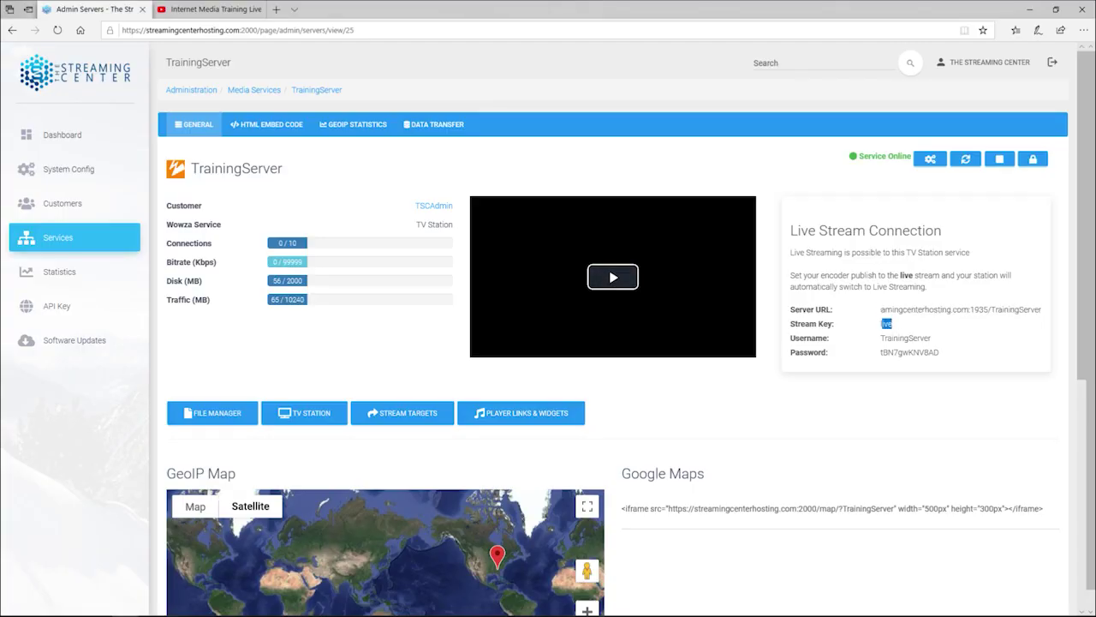
right_click(884, 323)
click(897, 335)
key(alt+Tab)
click(482, 156)
key(ctrl+a)
key(ctrl+v)
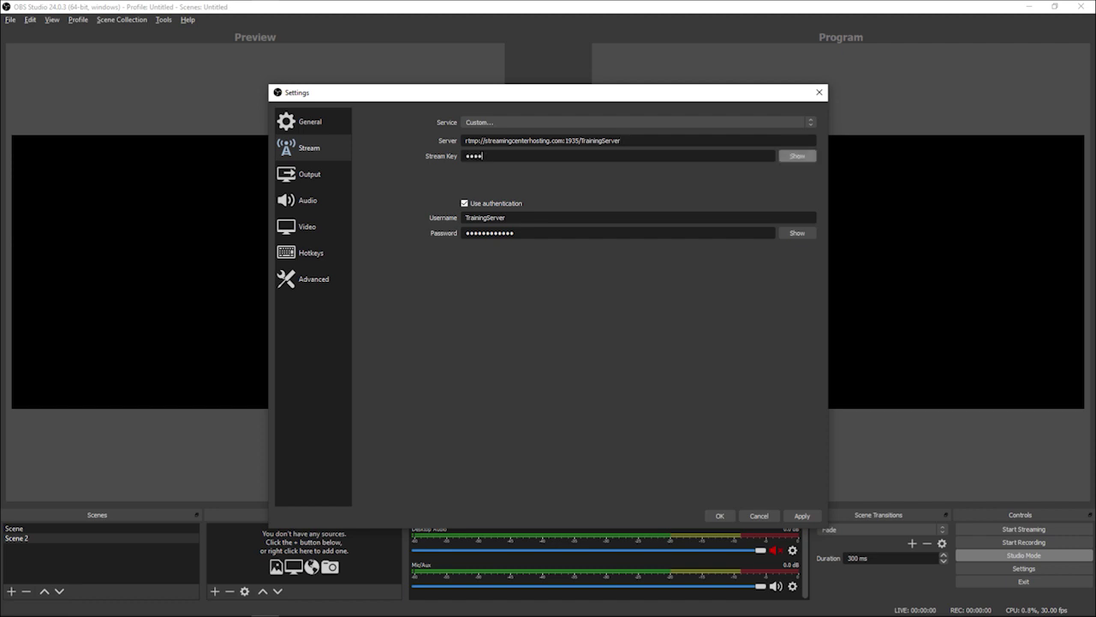
click(798, 156)
click(797, 155)
Copy the username from TrainingServer's connection details in the browser into the Username field of the OBS stream settings
key(alt+Tab)
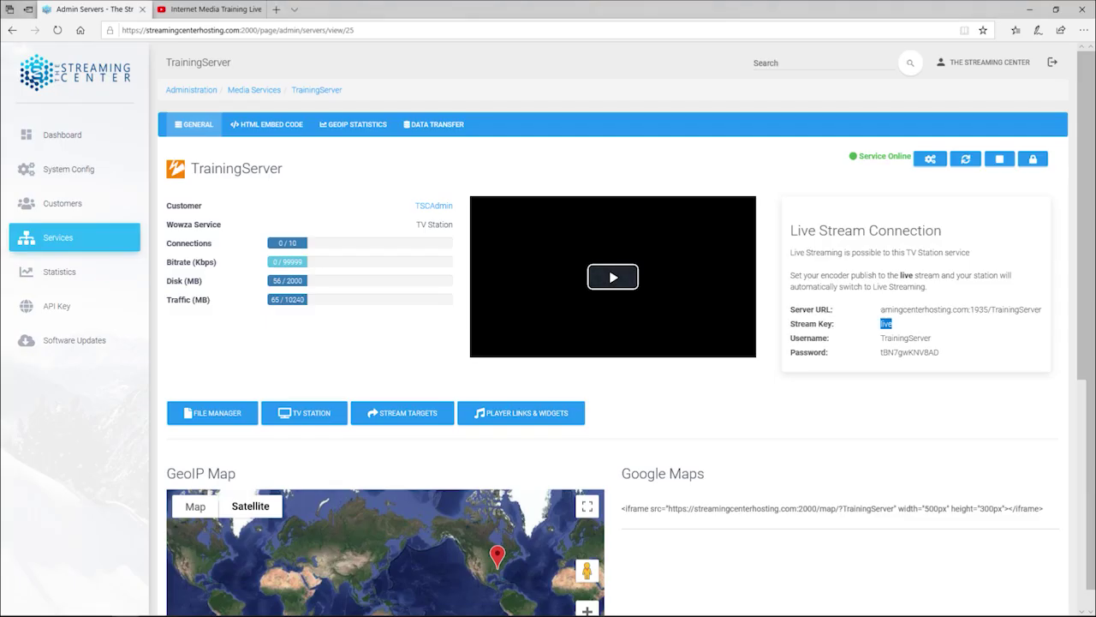
drag(932, 338, 880, 338)
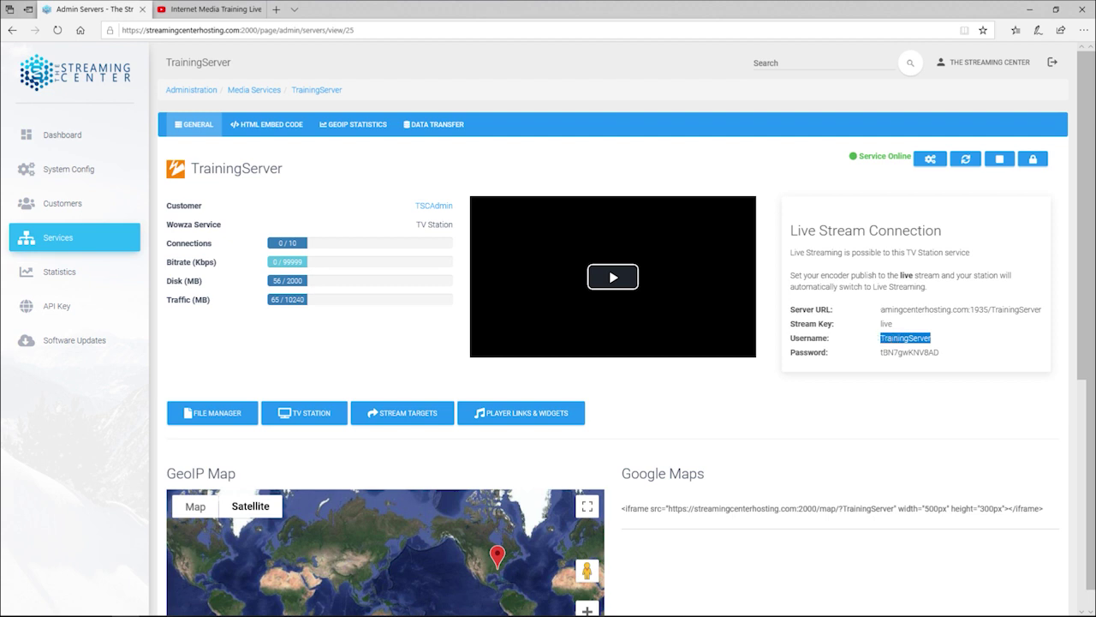
right_click(882, 340)
click(899, 347)
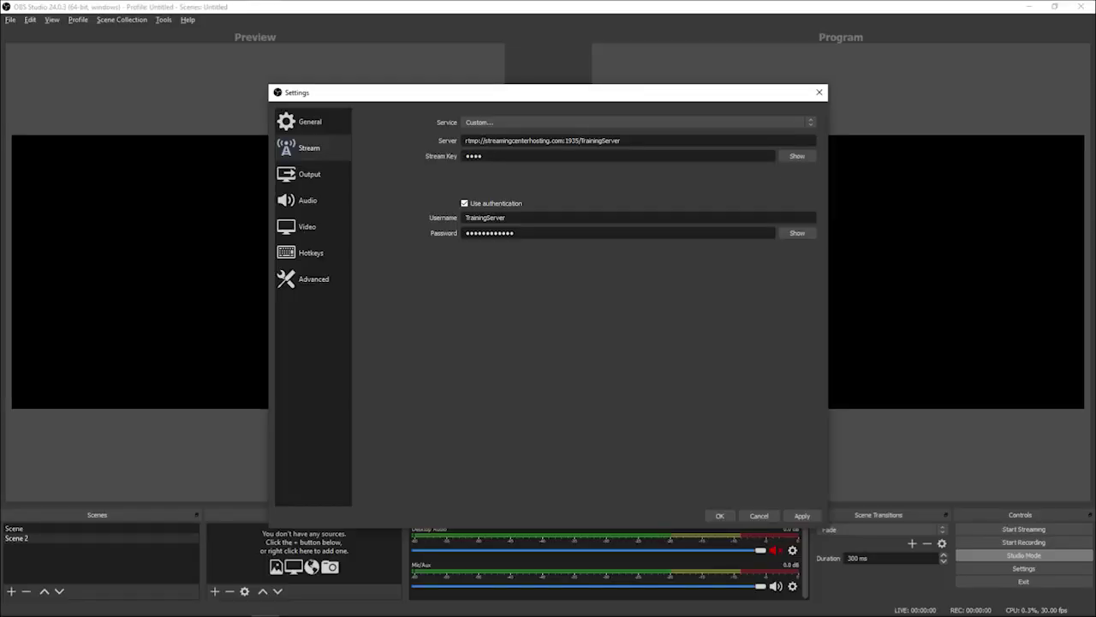
double_click(485, 217)
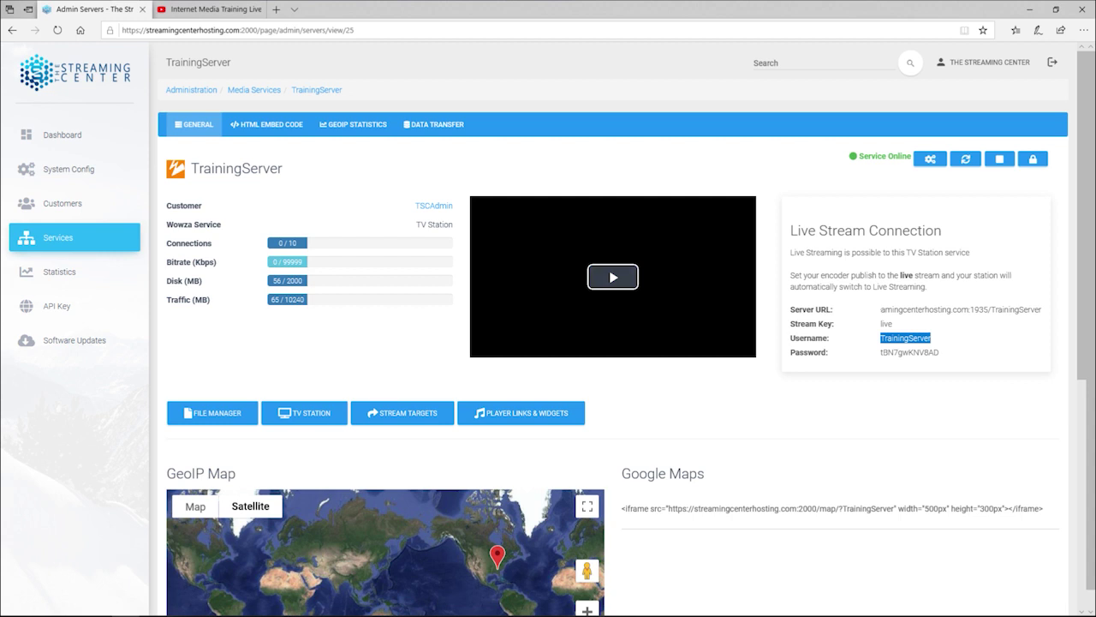
Copy the account password from the browser's connection details into the OBS Password field, reveal it and compare it with the source
drag(880, 352, 940, 352)
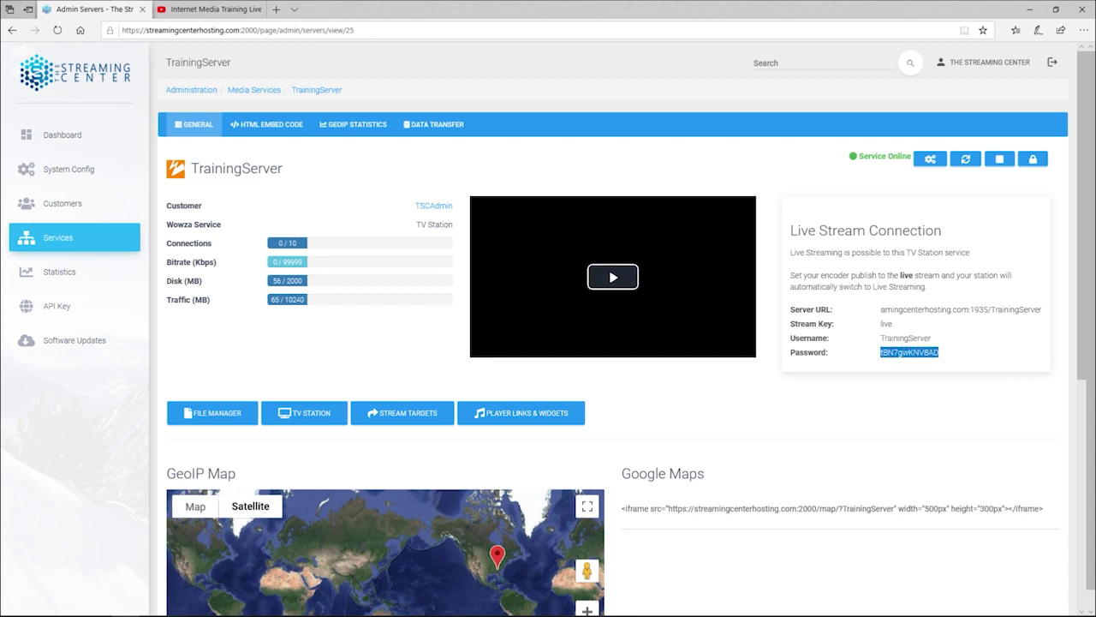
right_click(911, 353)
click(930, 362)
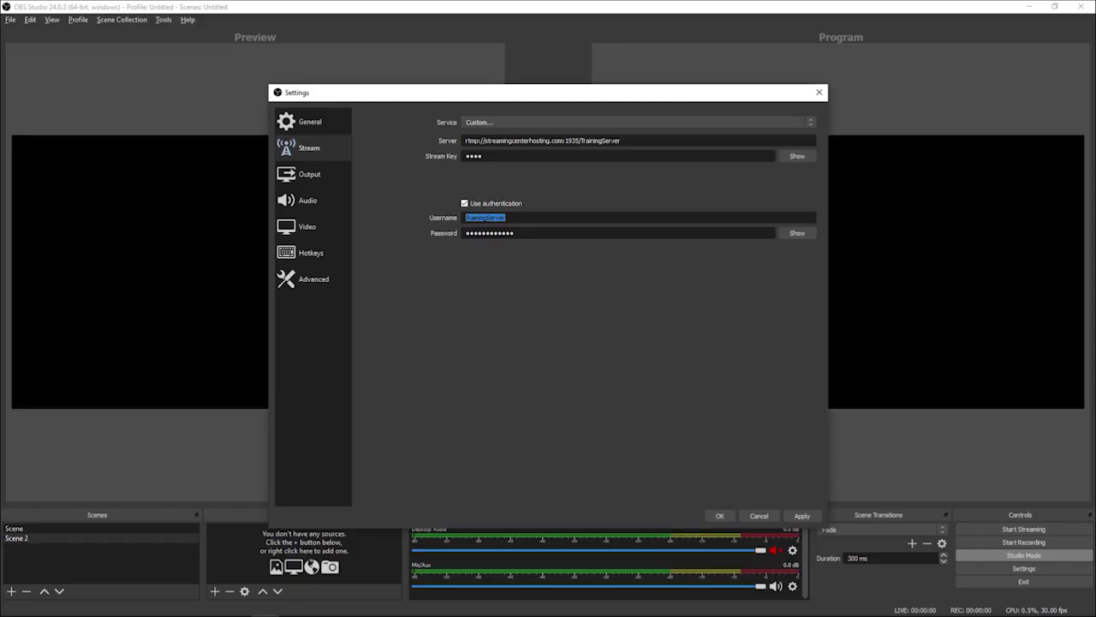
key(Tab)
key(ctrl+v)
click(797, 233)
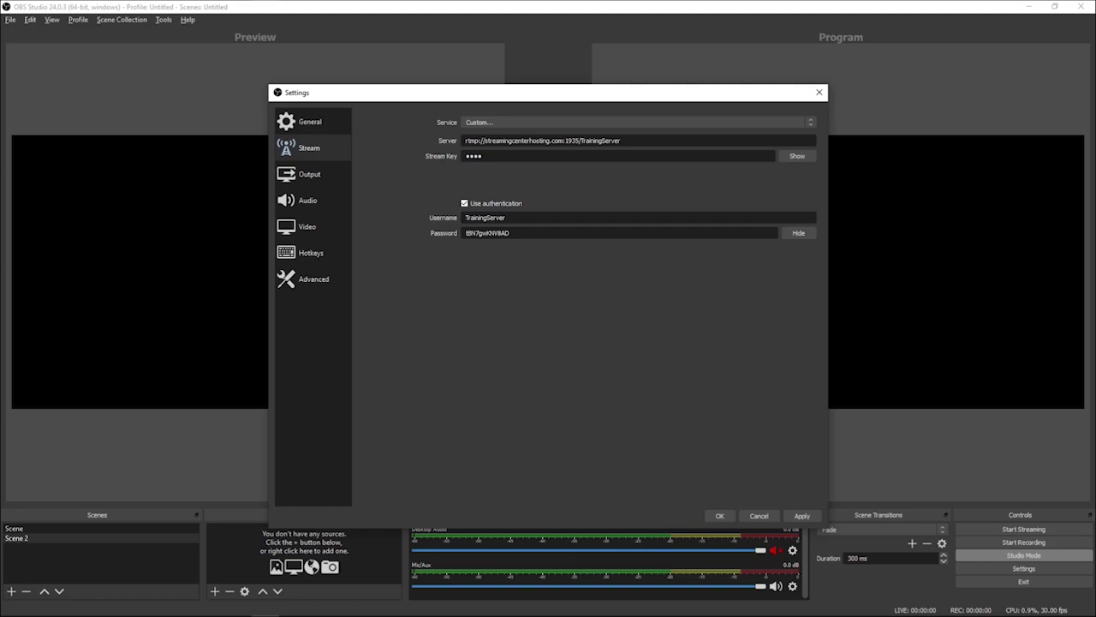
key(alt+Tab)
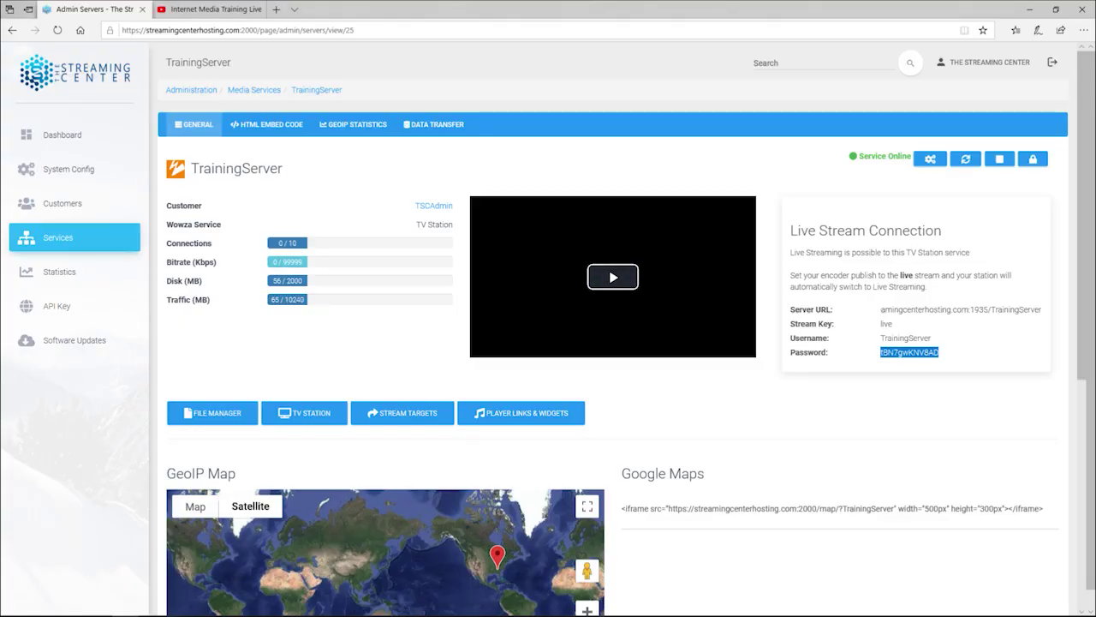
key(alt+Tab)
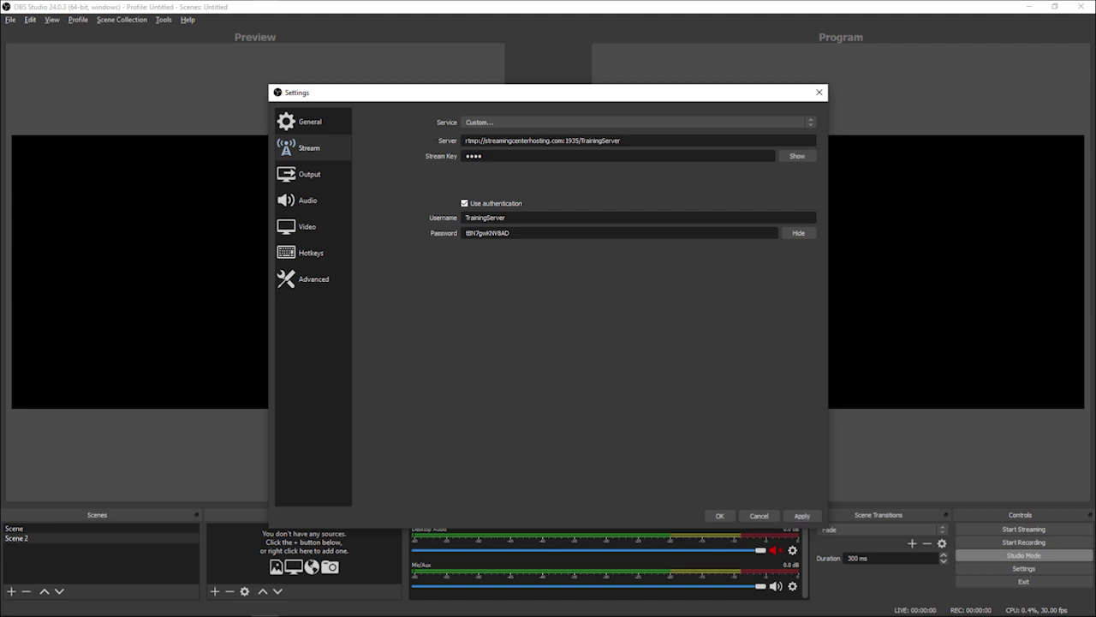
Set the streaming video bitrate to 3900 Kbps in the output settings
click(310, 174)
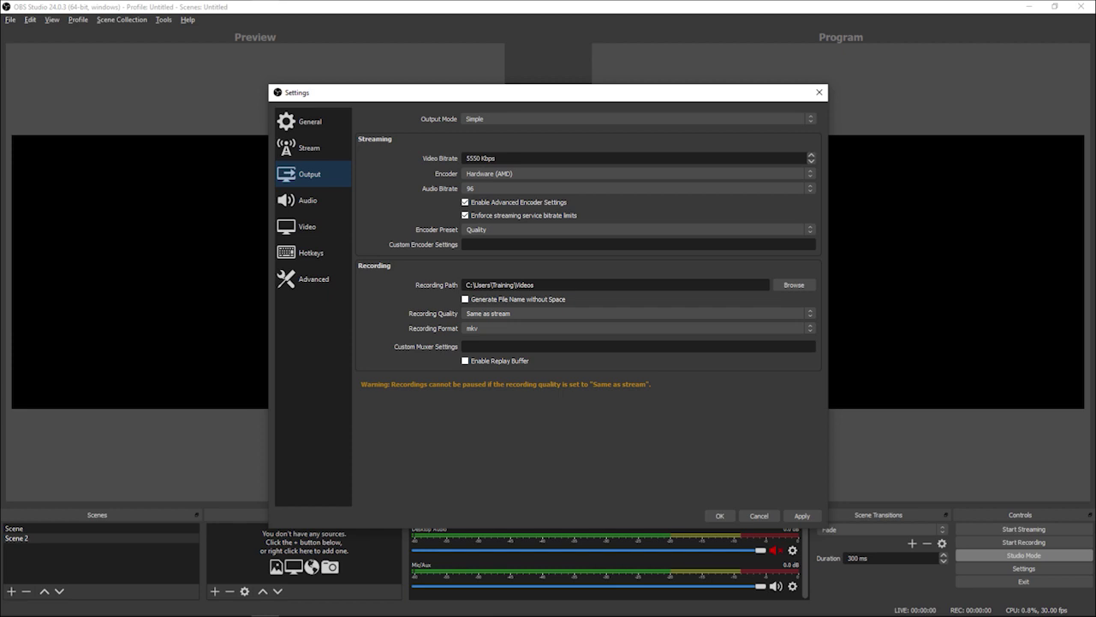
drag(497, 158, 465, 158)
click(811, 162)
click(812, 162)
click(812, 162)
click(811, 162)
click(811, 162)
click(811, 162)
click(812, 162)
click(811, 161)
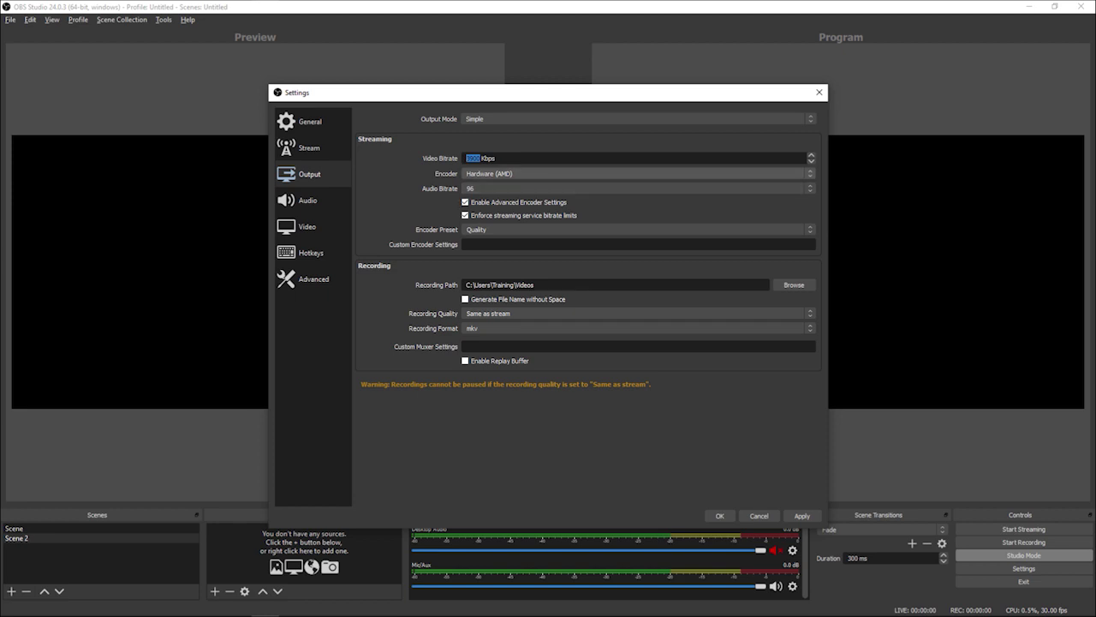
Review the streaming encoder options and choose Hardware (AMD)
click(638, 173)
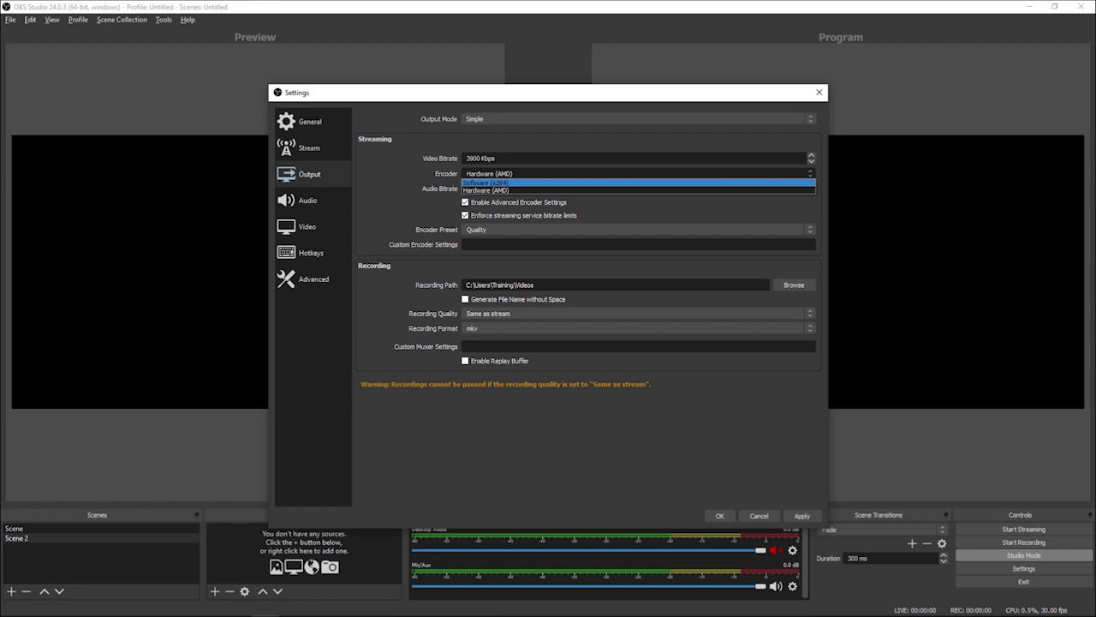
key(Down)
key(Up)
key(Down)
key(Return)
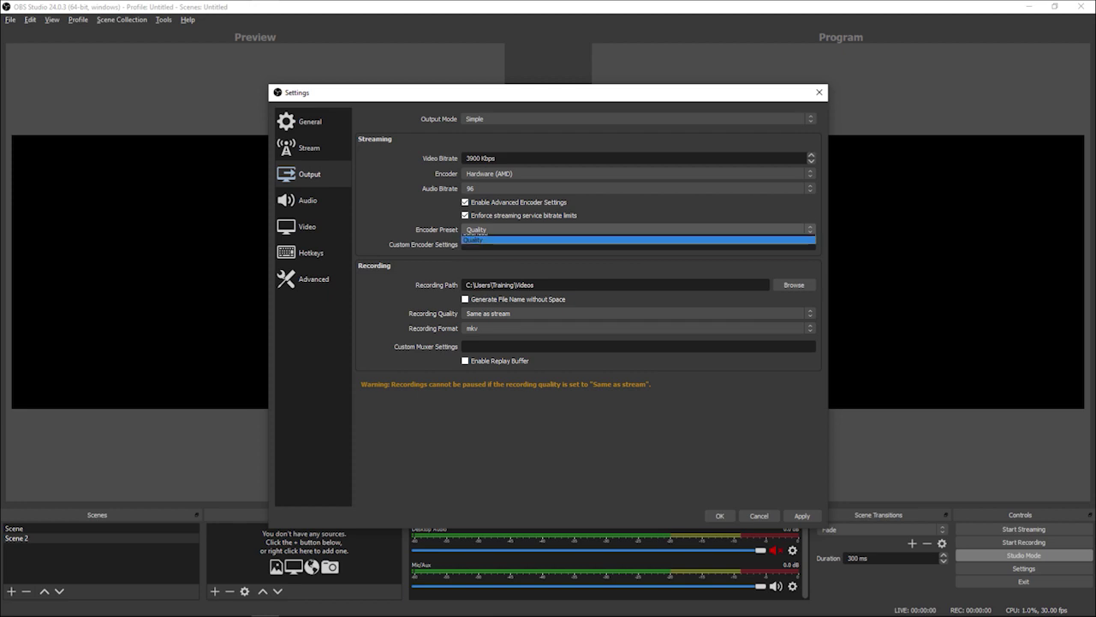
Review the encoder presets and keep Quality
click(638, 230)
key(Return)
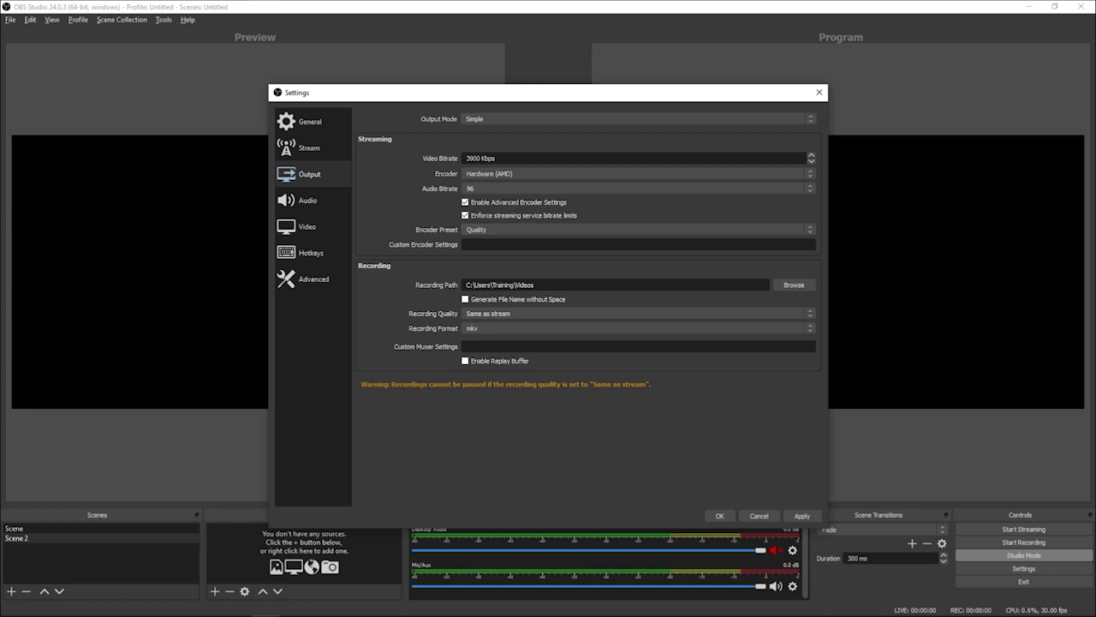
click(638, 229)
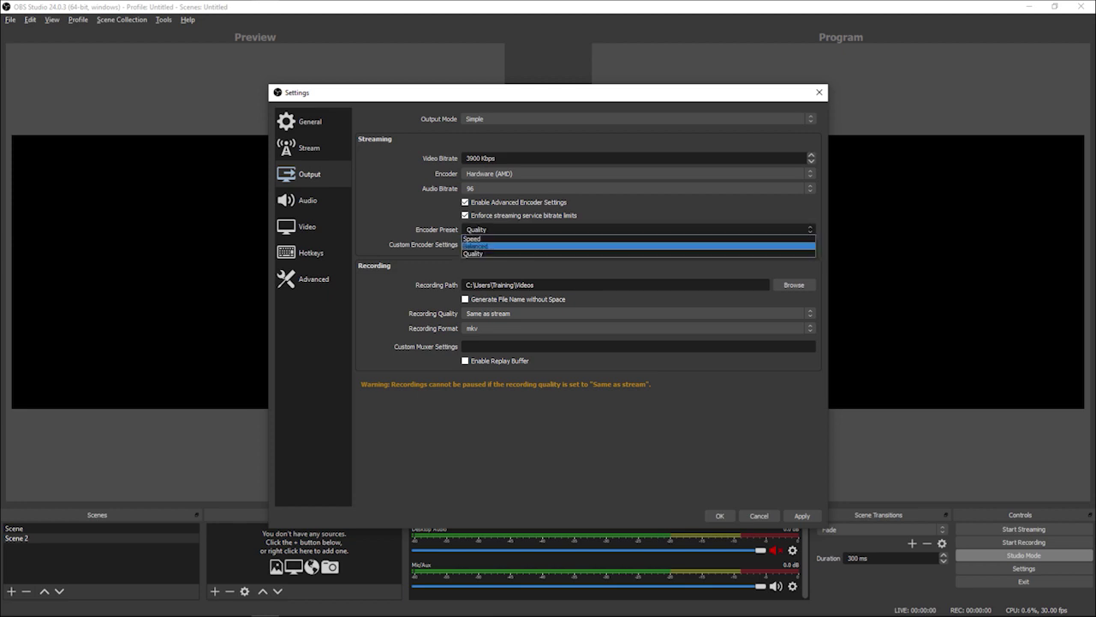
key(Escape)
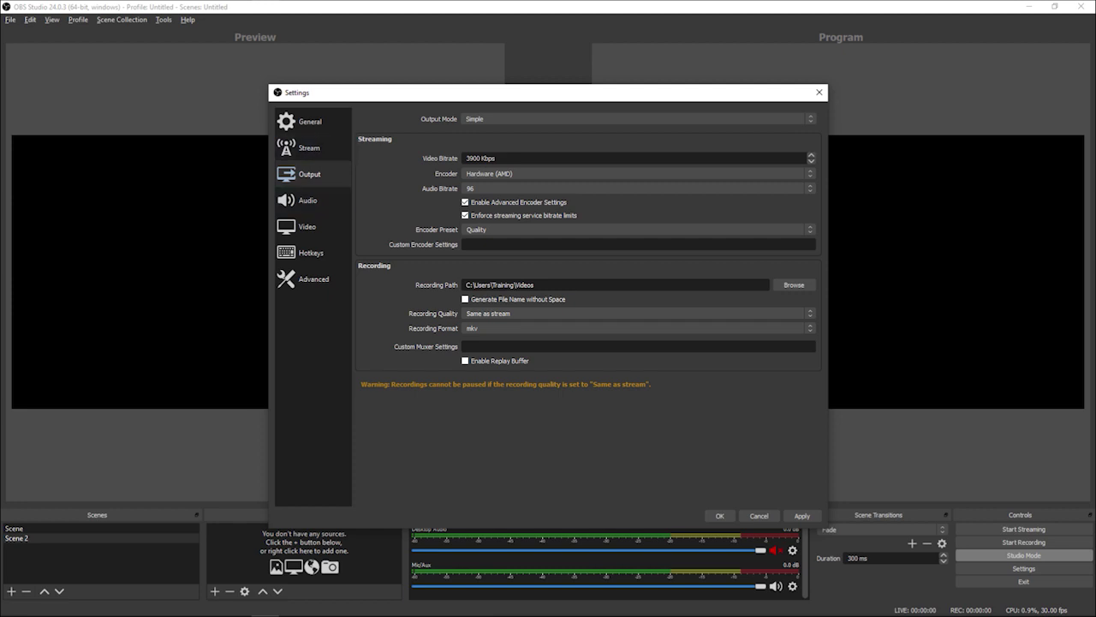
Recheck the stream settings and apply the stream and output changes
click(308, 147)
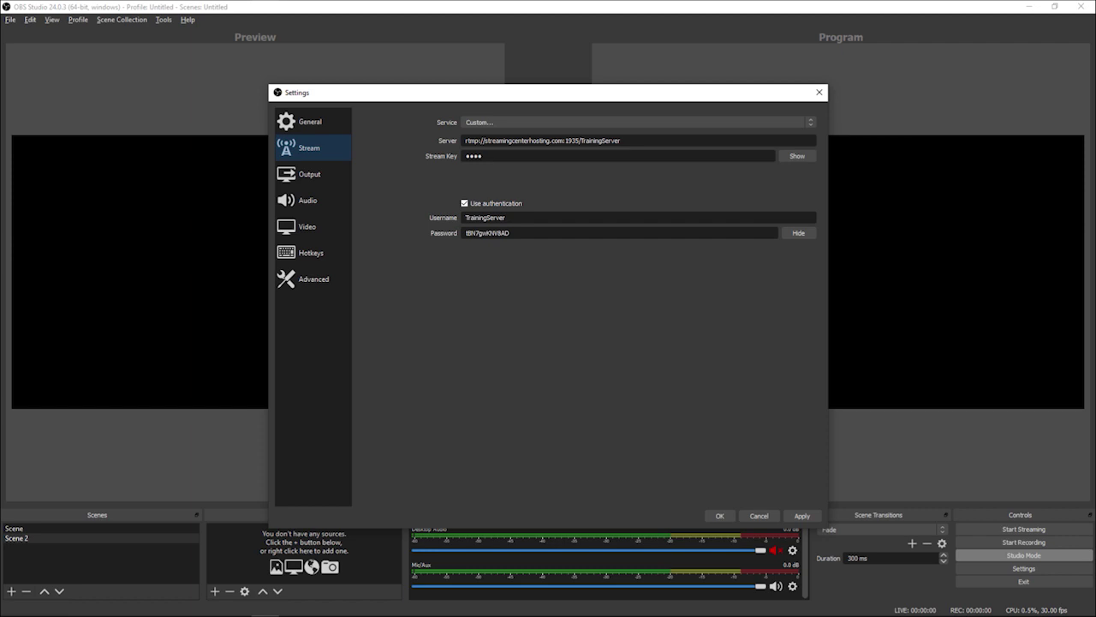
click(309, 174)
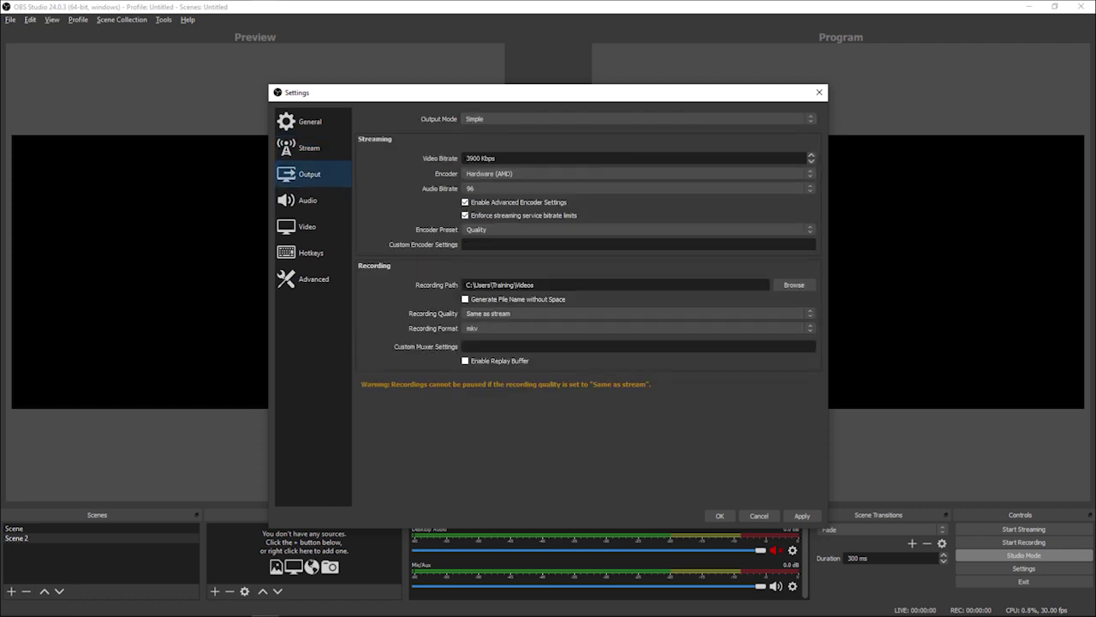
click(803, 516)
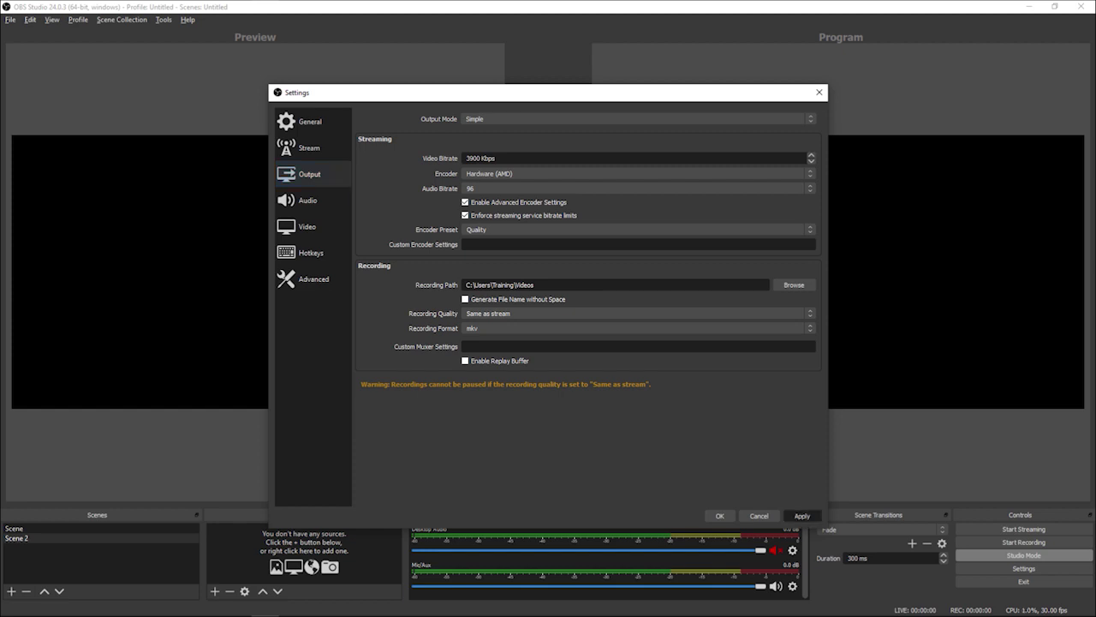
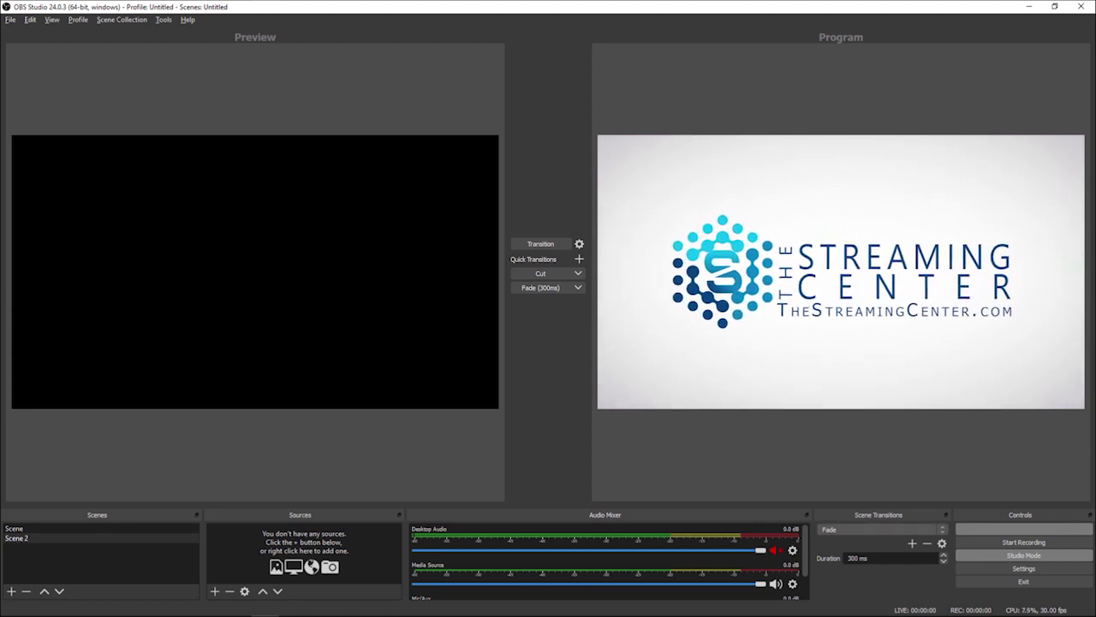
Start streaming and compare the program output with the Internet Media Training Live Stream page on YouTube in the browser
click(1024, 529)
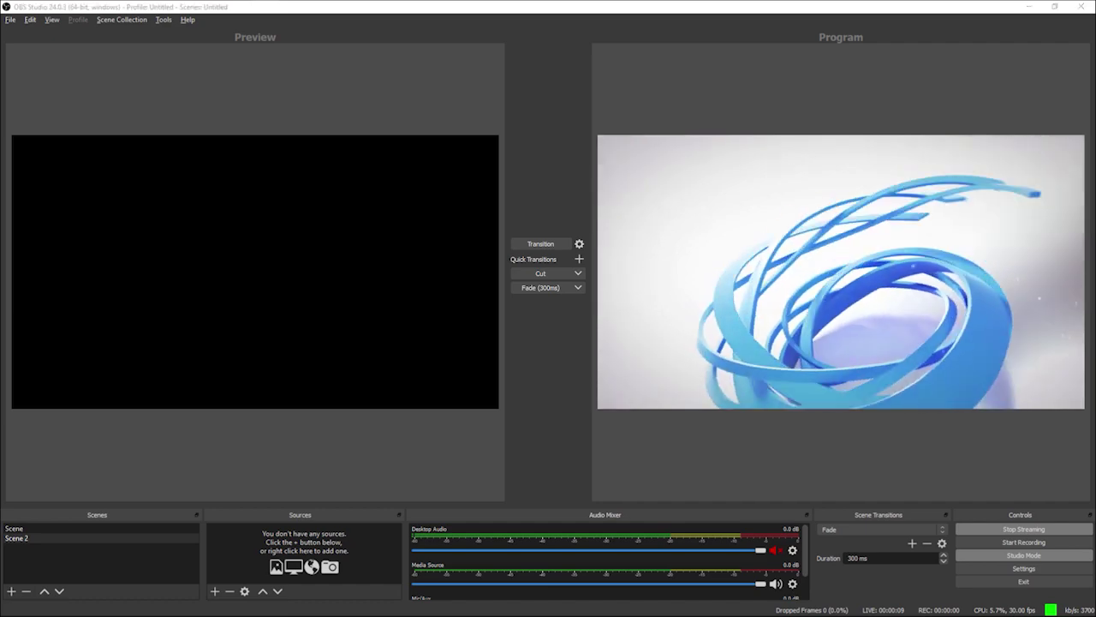
key(alt+Tab)
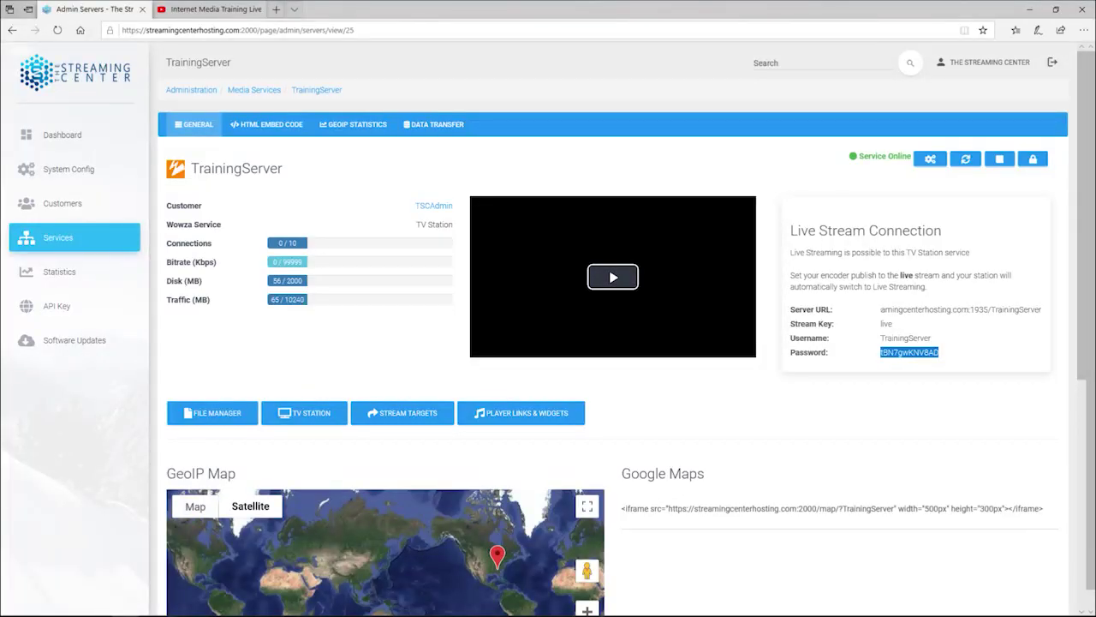
click(208, 9)
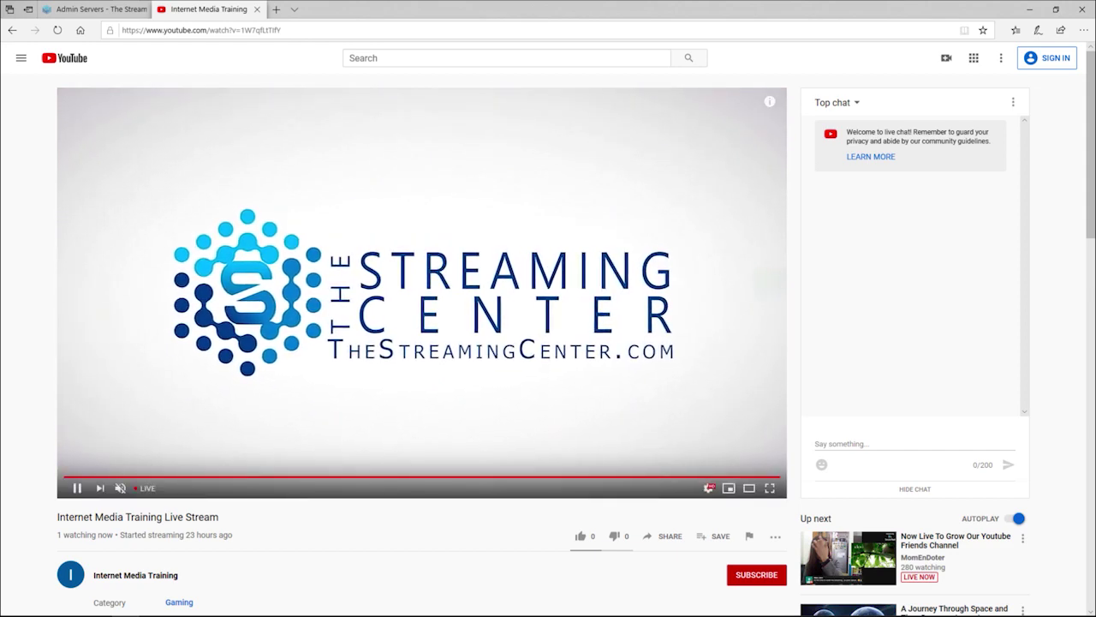
key(alt+Tab)
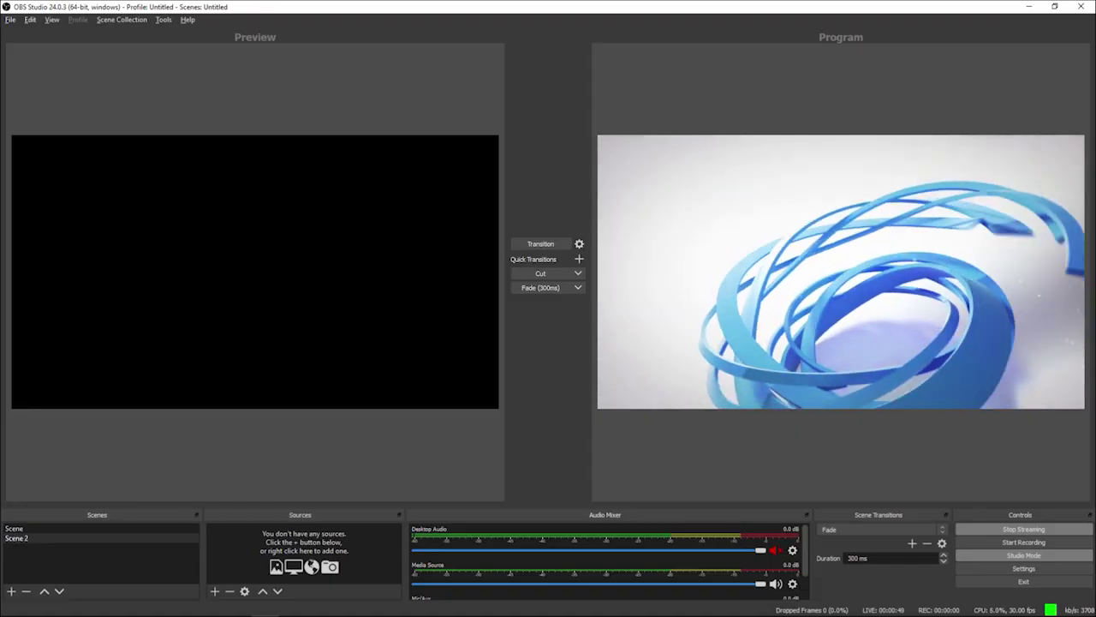
key(alt+Tab)
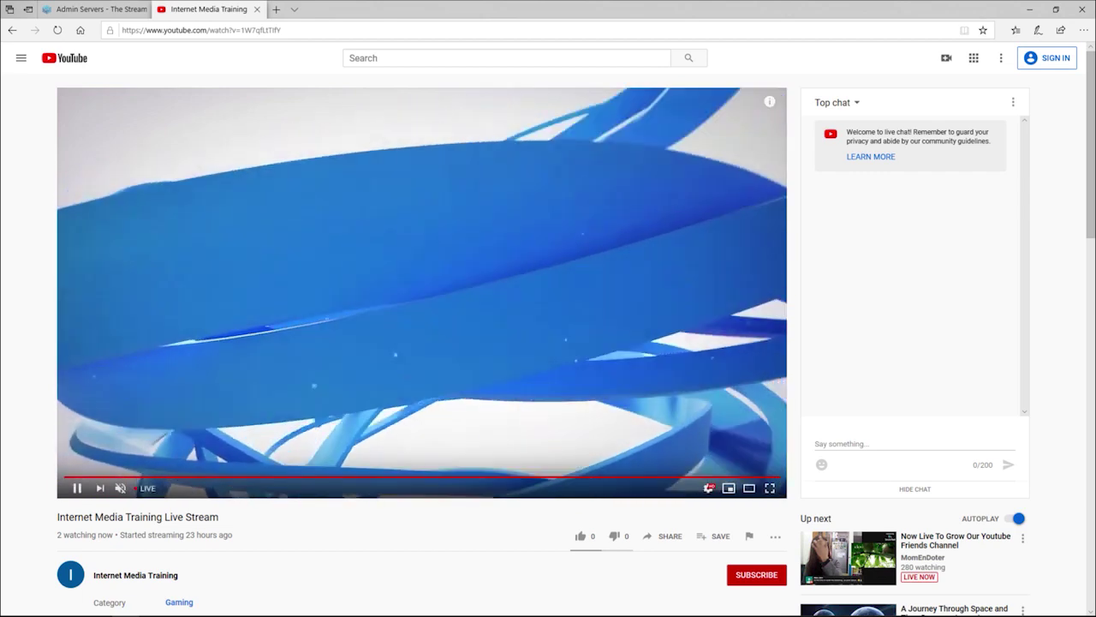